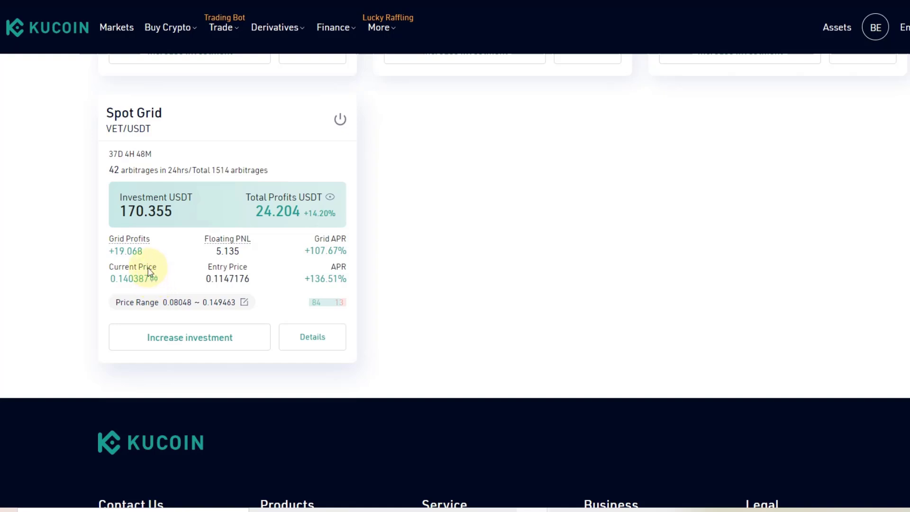
Examine the grid profits and floating PNL of the running VET/USDT Spot Grid bot
{"action": "mouse_move", "coordinate": [140, 255]}
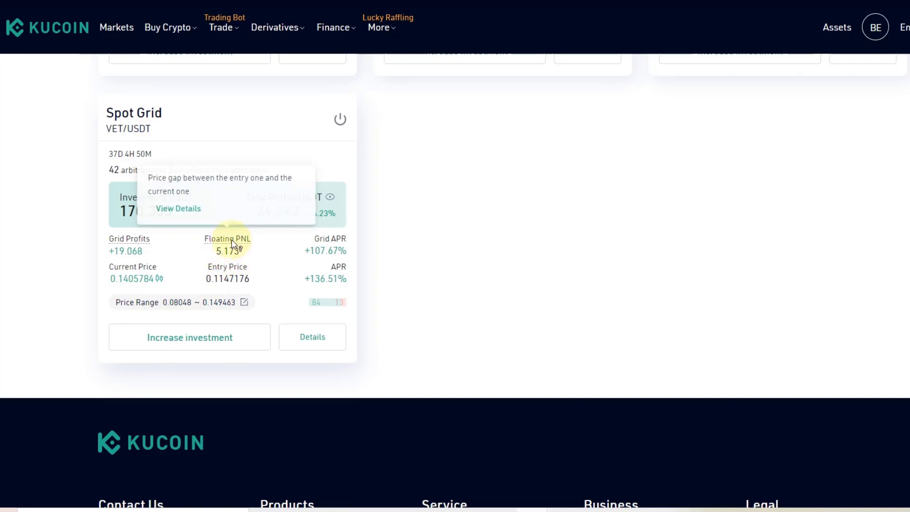
{"action": "mouse_move", "coordinate": [221, 247]}
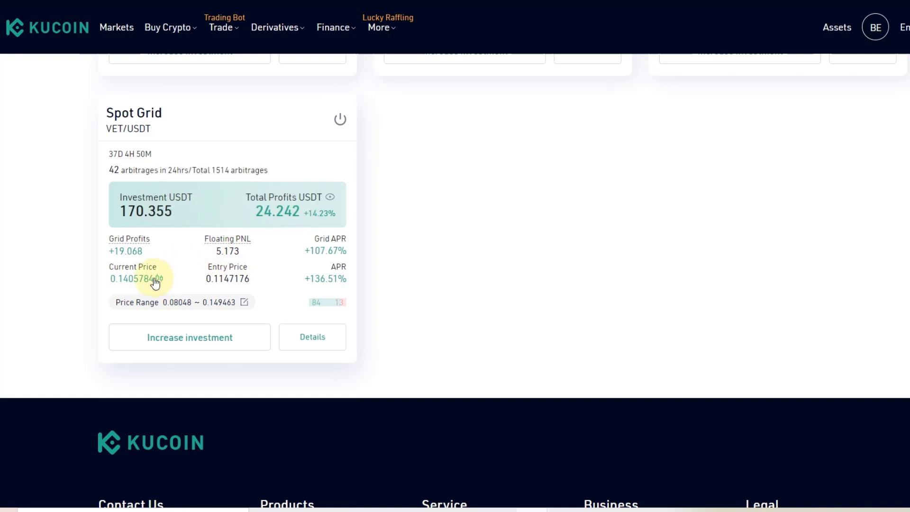
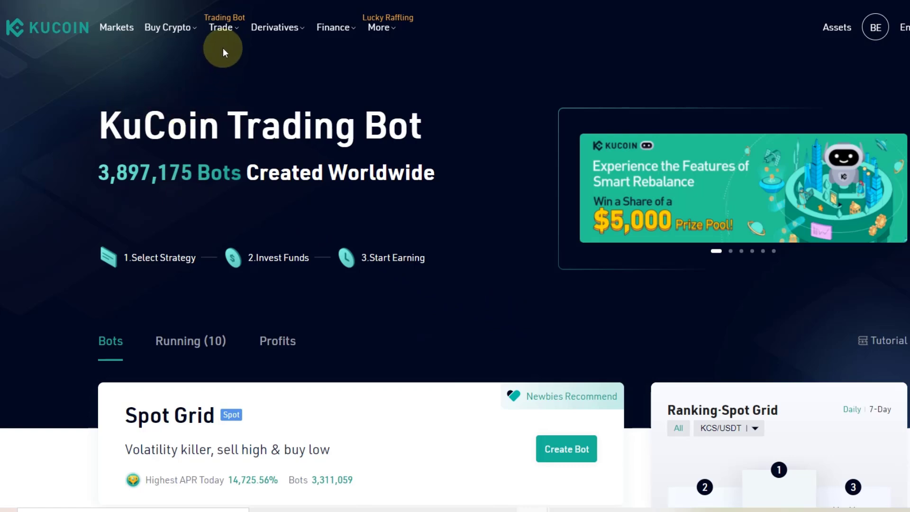
Review the available trading bot strategies: Spot Grid, Futures Grid, Smart Rebalance and DCA
{"action": "mouse_move", "coordinate": [228, 29]}
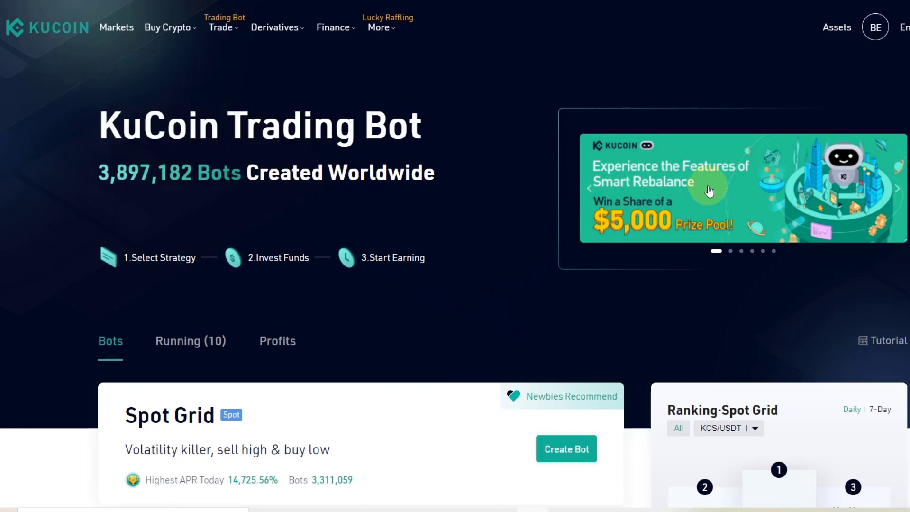
{"action": "scroll", "coordinate": [556, 199], "scroll_direction": "down", "scroll_amount": 7}
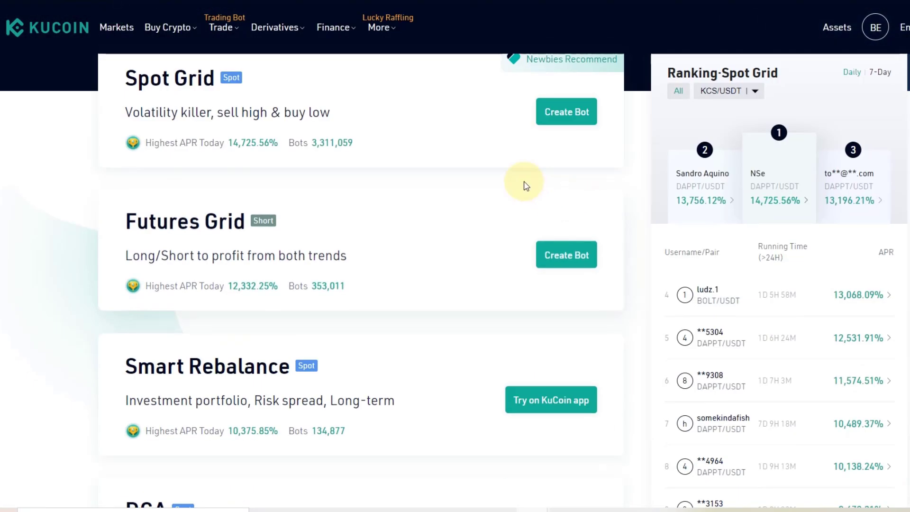
{"action": "scroll", "coordinate": [360, 166], "scroll_direction": "up", "scroll_amount": 2}
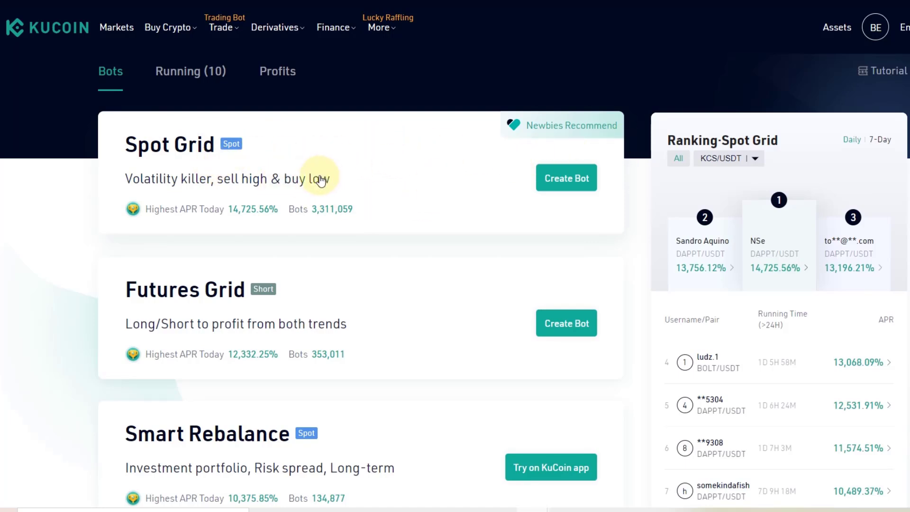
{"action": "scroll", "coordinate": [199, 212], "scroll_direction": "down", "scroll_amount": 3}
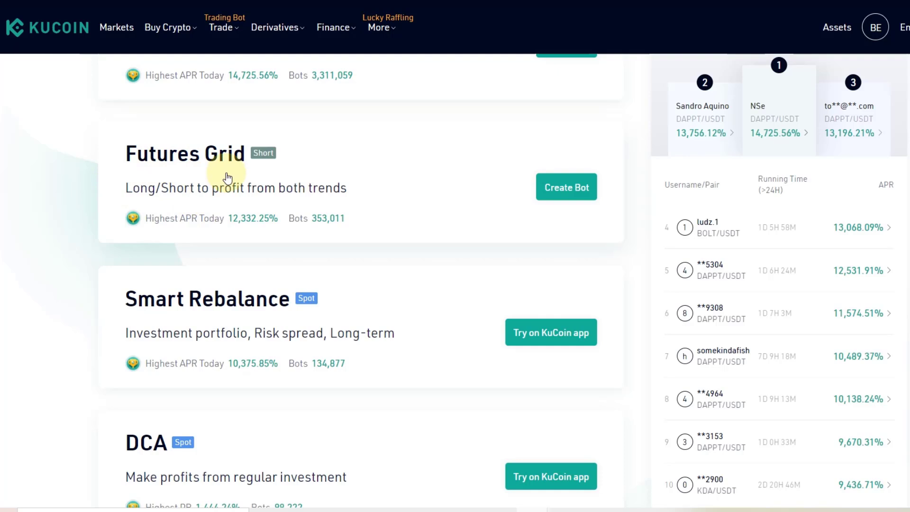
{"action": "scroll", "coordinate": [227, 177], "scroll_direction": "up", "scroll_amount": 1}
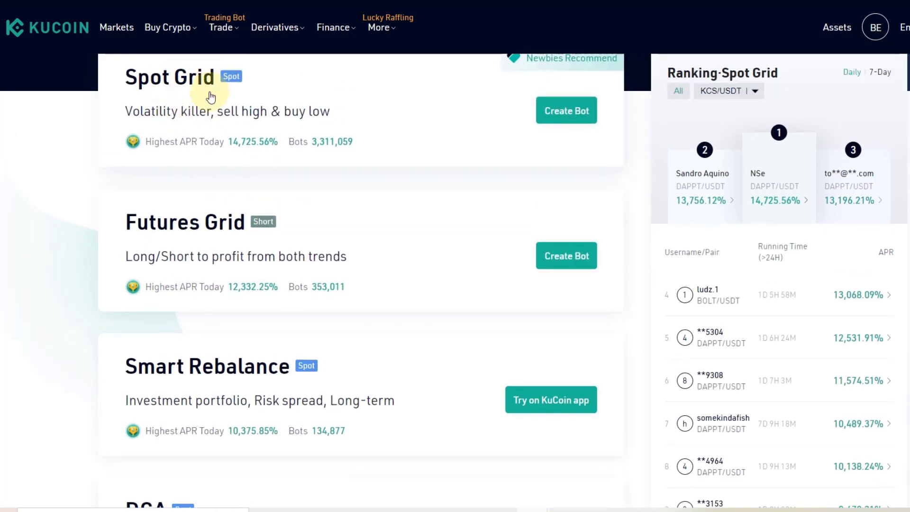
{"action": "scroll", "coordinate": [193, 152], "scroll_direction": "down", "scroll_amount": 2}
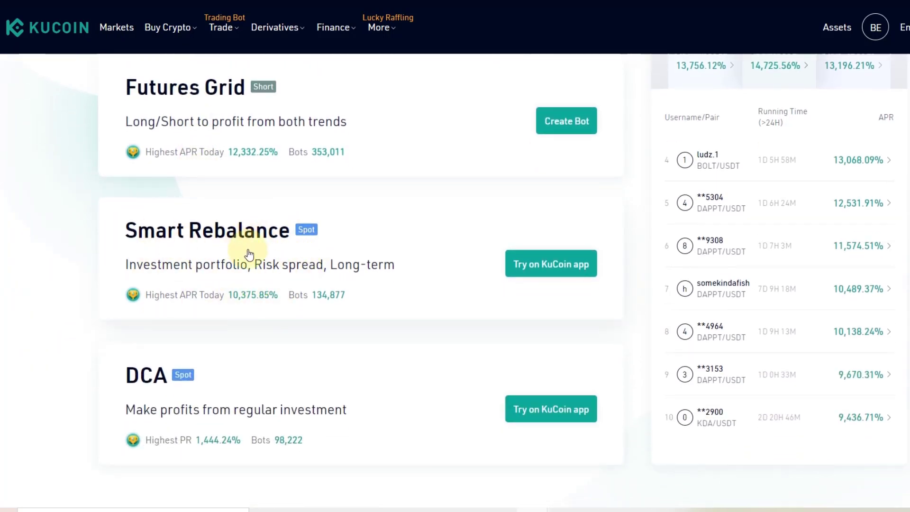
{"action": "scroll", "coordinate": [260, 256], "scroll_direction": "down", "scroll_amount": 1}
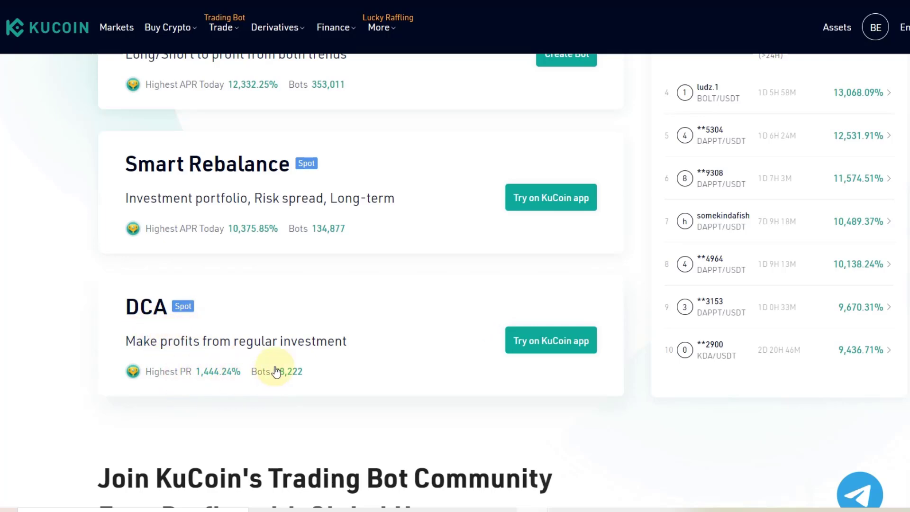
{"action": "scroll", "coordinate": [271, 372], "scroll_direction": "up", "scroll_amount": 4}
{"action": "scroll", "coordinate": [273, 360], "scroll_direction": "up", "scroll_amount": 2}
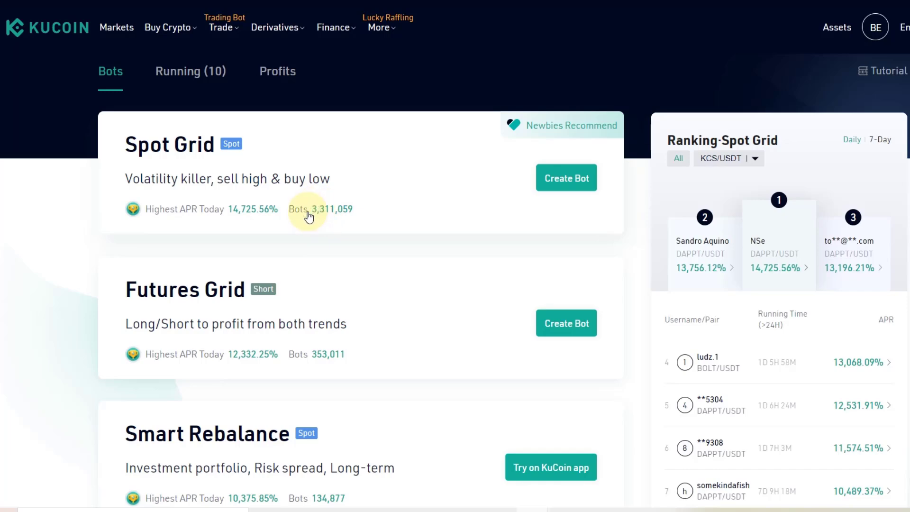
Examine the daily Spot Grid ranking, comparing the bots' trading pairs, running times and APR
{"action": "scroll", "coordinate": [309, 216], "scroll_direction": "down", "scroll_amount": 5}
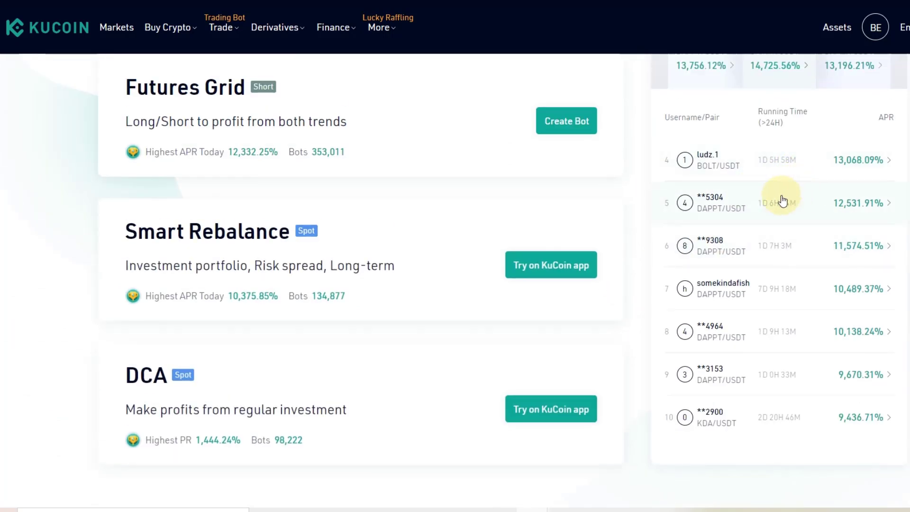
{"action": "scroll", "coordinate": [749, 202], "scroll_direction": "up", "scroll_amount": 2}
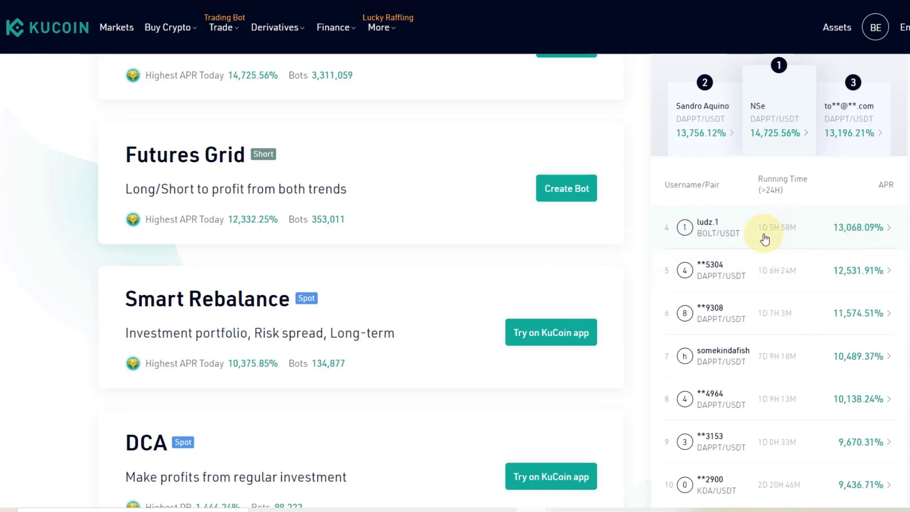
{"action": "scroll", "coordinate": [780, 258], "scroll_direction": "down", "scroll_amount": 1}
{"action": "scroll", "coordinate": [777, 284], "scroll_direction": "down", "scroll_amount": 4}
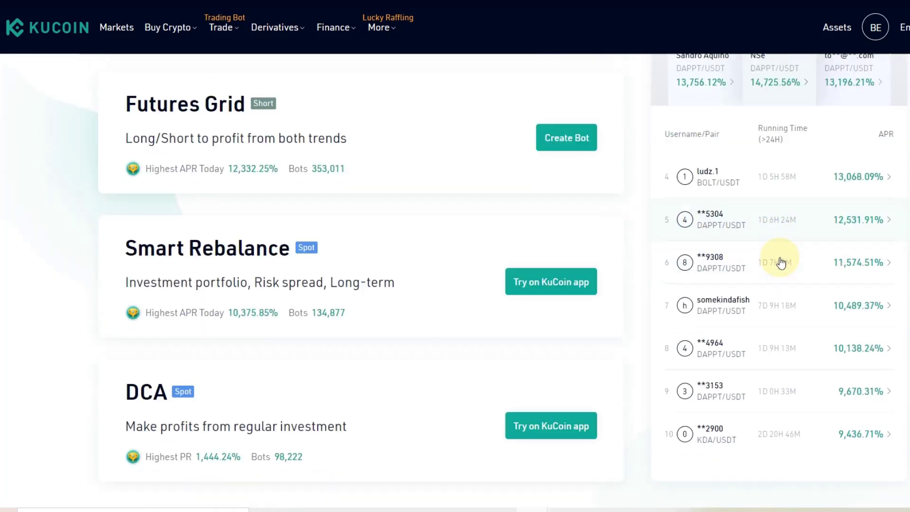
{"action": "scroll", "coordinate": [772, 314], "scroll_direction": "up", "scroll_amount": 7}
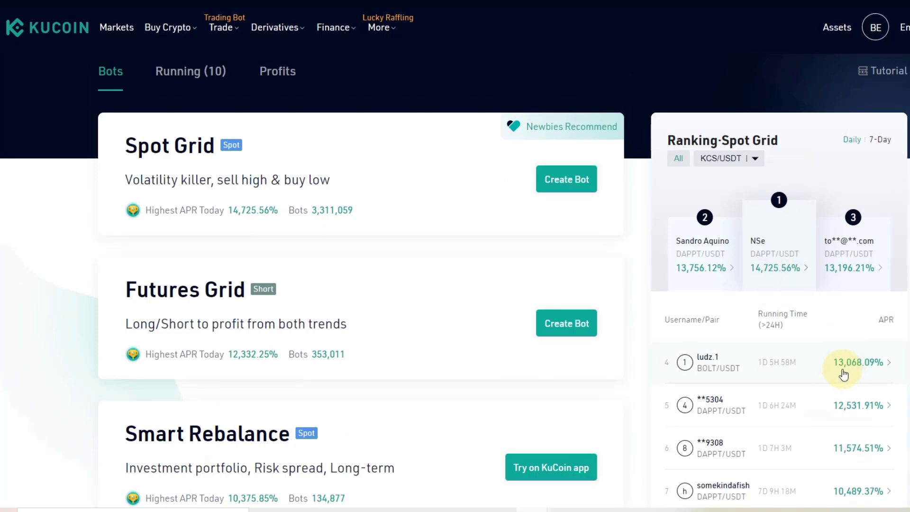
{"action": "scroll", "coordinate": [792, 370], "scroll_direction": "down", "scroll_amount": 3}
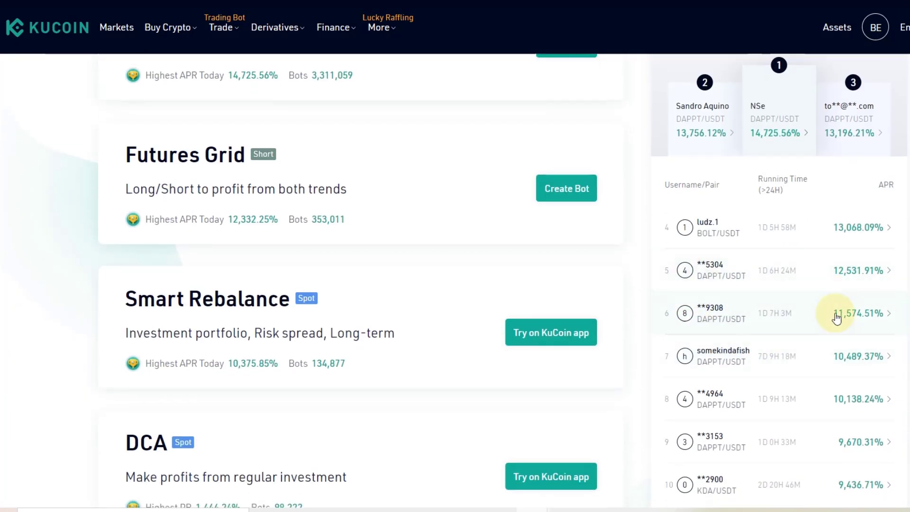
{"action": "scroll", "coordinate": [758, 315], "scroll_direction": "down", "scroll_amount": 3}
{"action": "scroll", "coordinate": [740, 351], "scroll_direction": "up", "scroll_amount": 3}
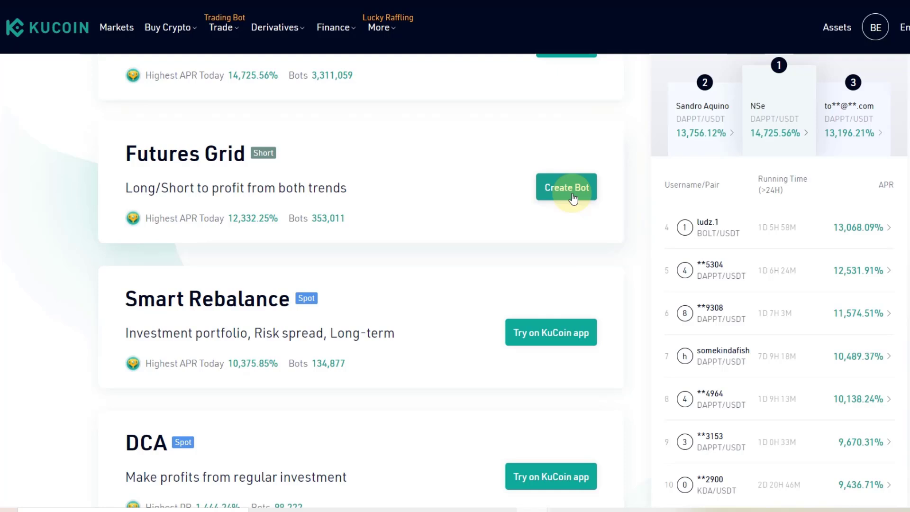
Open the creation form for a new Spot Grid bot
{"action": "scroll", "coordinate": [479, 190], "scroll_direction": "up", "scroll_amount": 1}
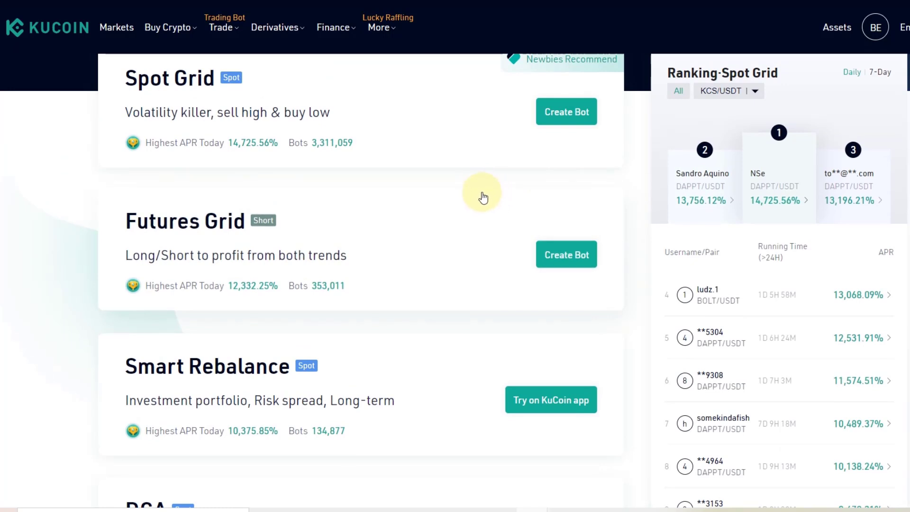
{"action": "scroll", "coordinate": [483, 200], "scroll_direction": "up", "scroll_amount": 1}
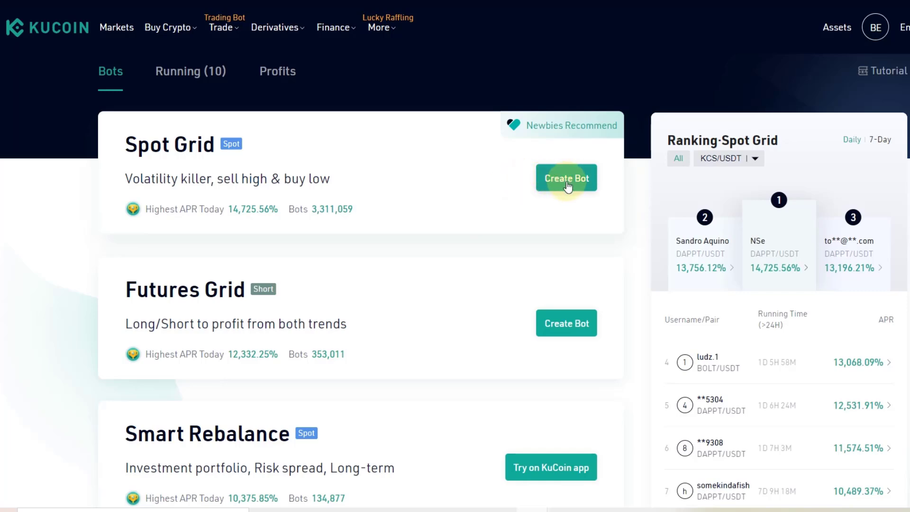
{"action": "scroll", "coordinate": [422, 198], "scroll_direction": "up", "scroll_amount": 3}
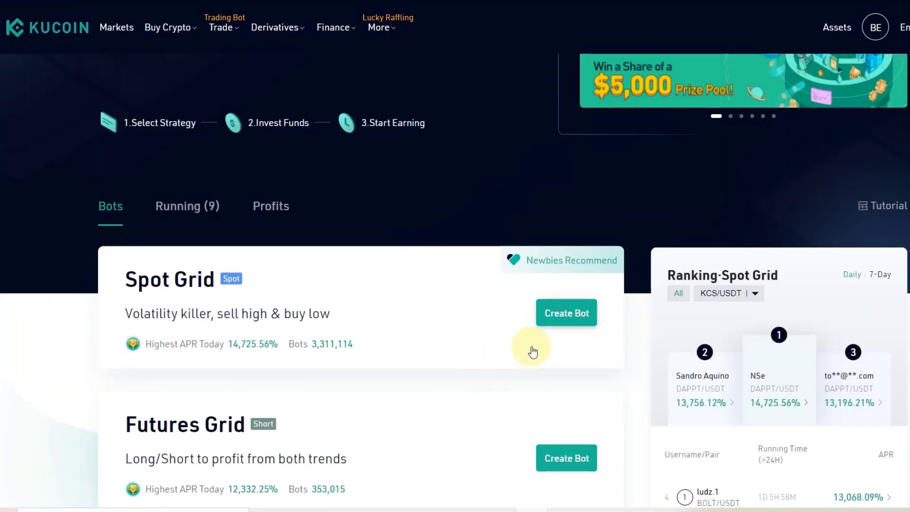
{"action": "left_click", "coordinate": [558, 316]}
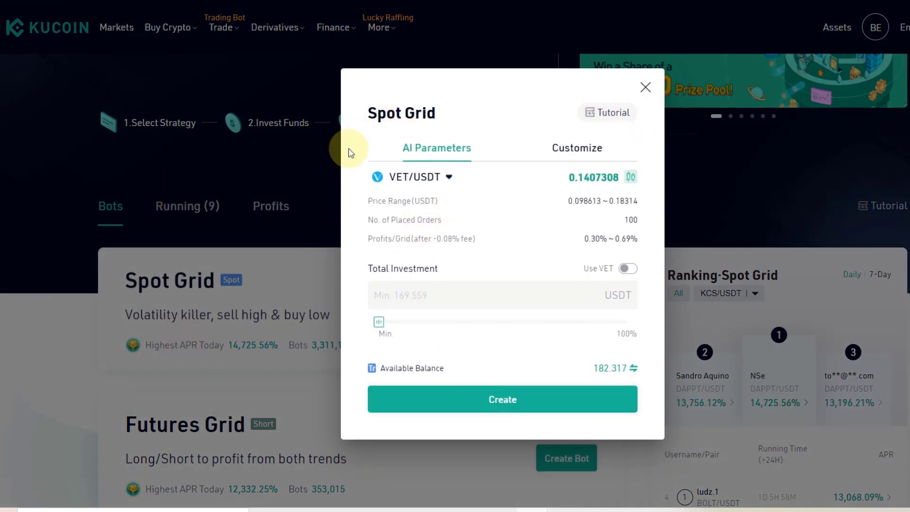
Open the bot's trading pair list and look through the pairs in the USDT and USDC markets
{"action": "left_click", "coordinate": [421, 179]}
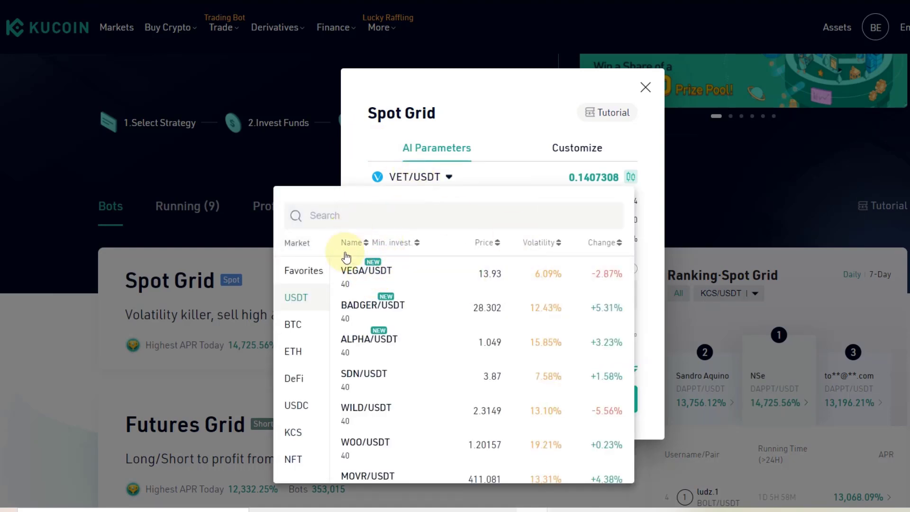
{"action": "scroll", "coordinate": [411, 301], "scroll_direction": "down", "scroll_amount": 15}
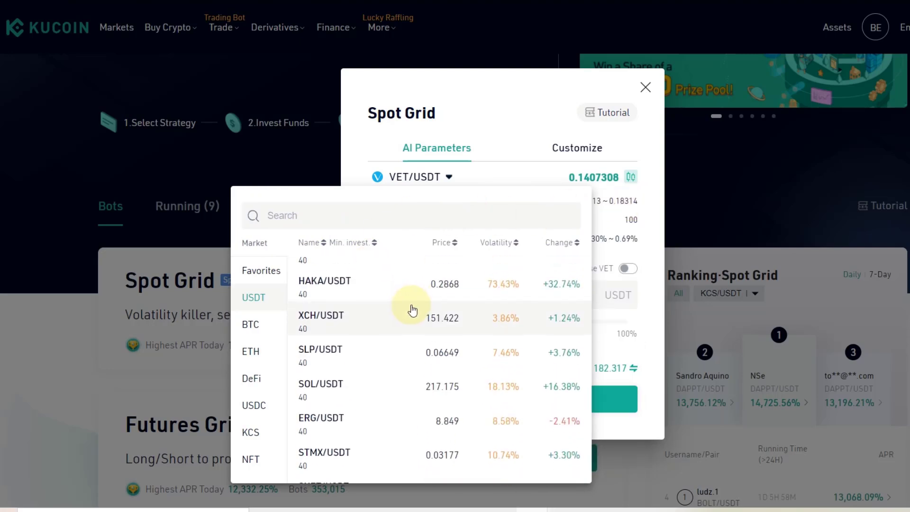
{"action": "scroll", "coordinate": [360, 356], "scroll_direction": "down", "scroll_amount": 10}
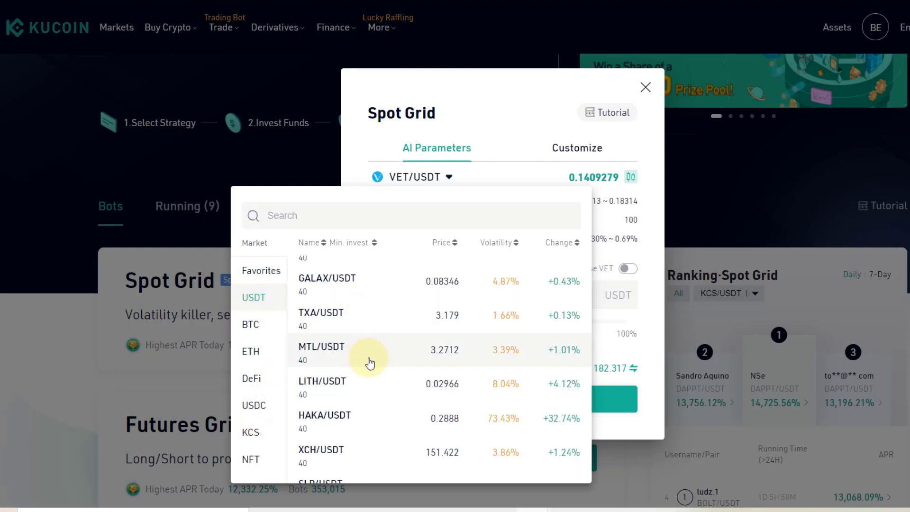
{"action": "left_click", "coordinate": [256, 405]}
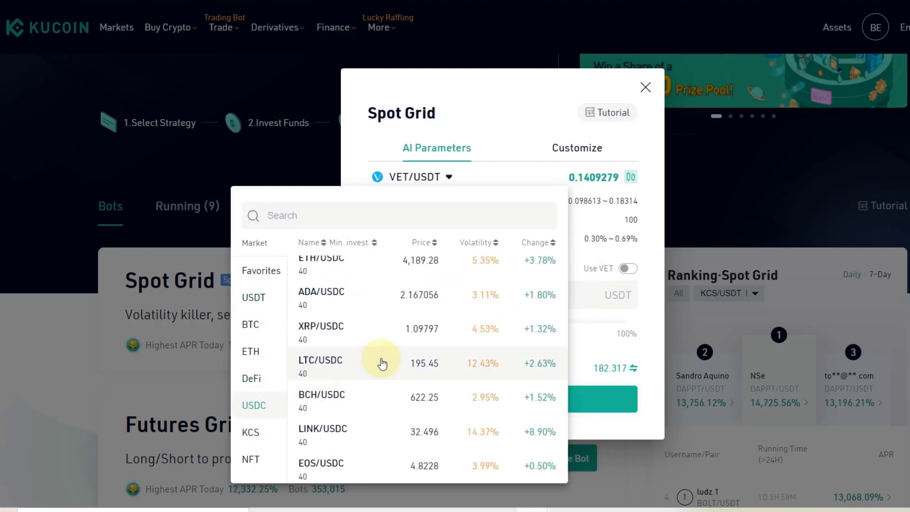
{"action": "scroll", "coordinate": [383, 363], "scroll_direction": "up", "scroll_amount": 3}
{"action": "scroll", "coordinate": [319, 366], "scroll_direction": "down", "scroll_amount": 3}
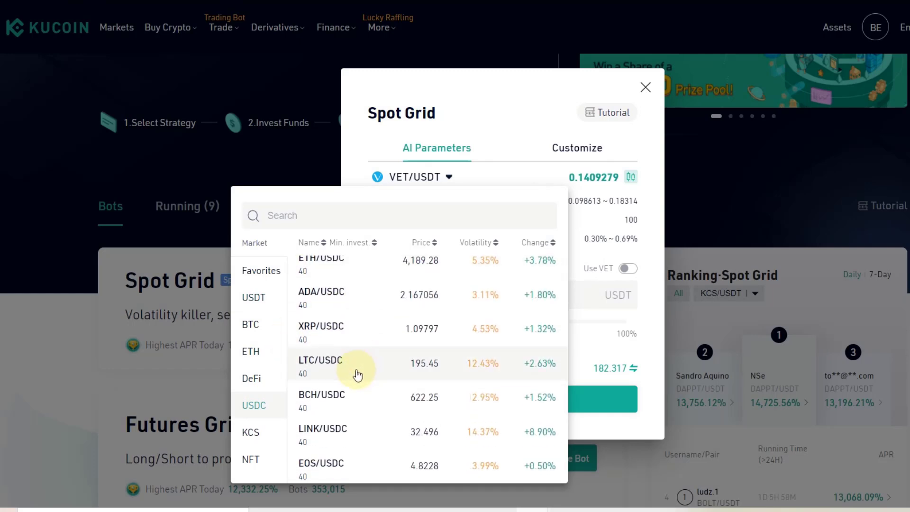
{"action": "scroll", "coordinate": [359, 373], "scroll_direction": "up", "scroll_amount": 3}
Show the USDT market's trading pairs and sort them by volatility, highest first
{"action": "left_click", "coordinate": [254, 296]}
{"action": "scroll", "coordinate": [331, 317], "scroll_direction": "down", "scroll_amount": 5}
{"action": "scroll", "coordinate": [362, 327], "scroll_direction": "down", "scroll_amount": 15}
{"action": "scroll", "coordinate": [351, 327], "scroll_direction": "up", "scroll_amount": 15}
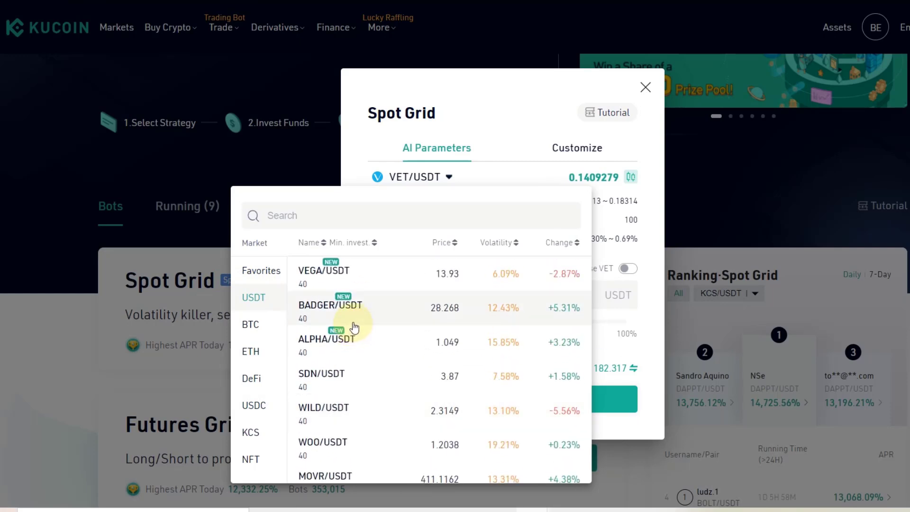
{"action": "left_click", "coordinate": [517, 244]}
{"action": "left_click", "coordinate": [517, 244]}
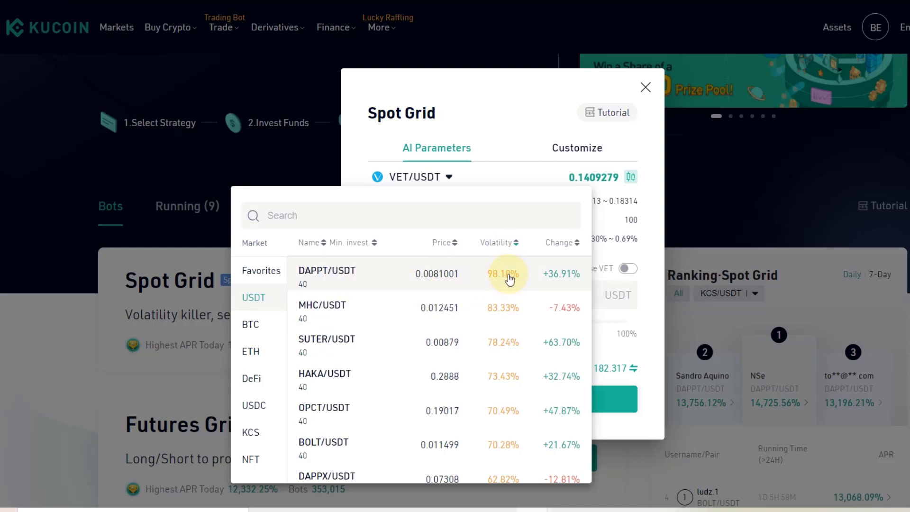
Look through the volatility-sorted USDT pairs, comparing their volatility, price change and minimum investment
{"action": "scroll", "coordinate": [489, 298], "scroll_direction": "down", "scroll_amount": 10}
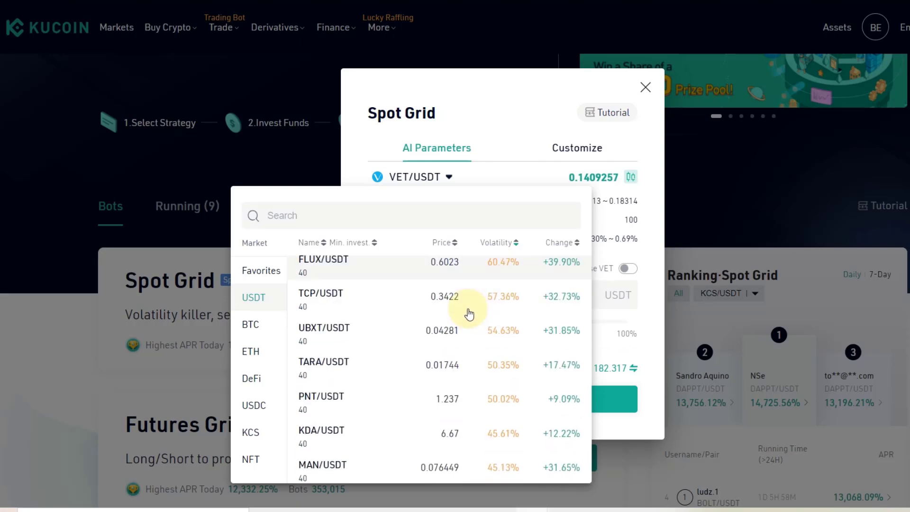
{"action": "scroll", "coordinate": [467, 313], "scroll_direction": "down", "scroll_amount": 15}
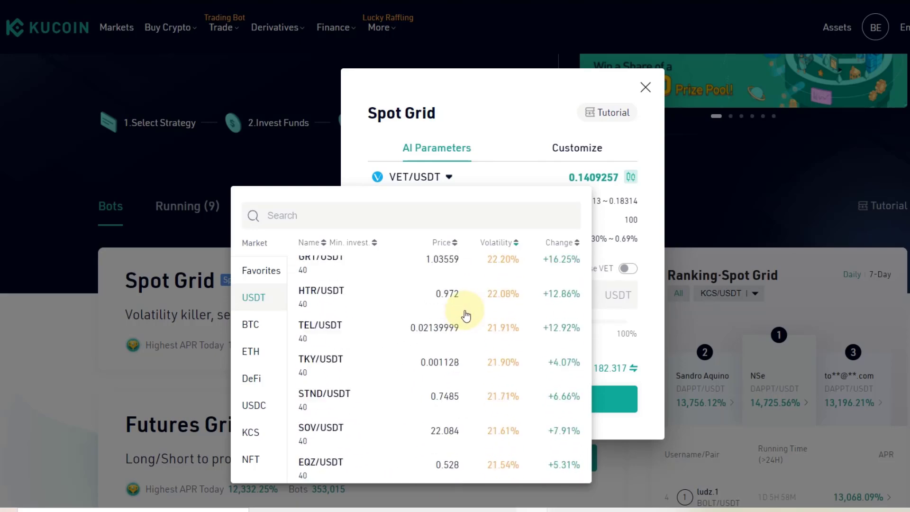
{"action": "scroll", "coordinate": [467, 317], "scroll_direction": "down", "scroll_amount": 15}
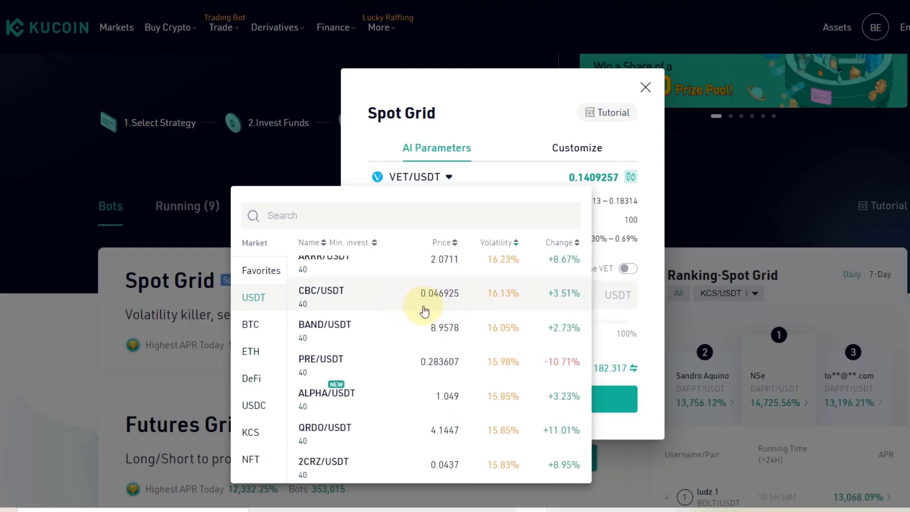
{"action": "scroll", "coordinate": [423, 311], "scroll_direction": "down", "scroll_amount": 5}
{"action": "scroll", "coordinate": [420, 312], "scroll_direction": "down", "scroll_amount": 5}
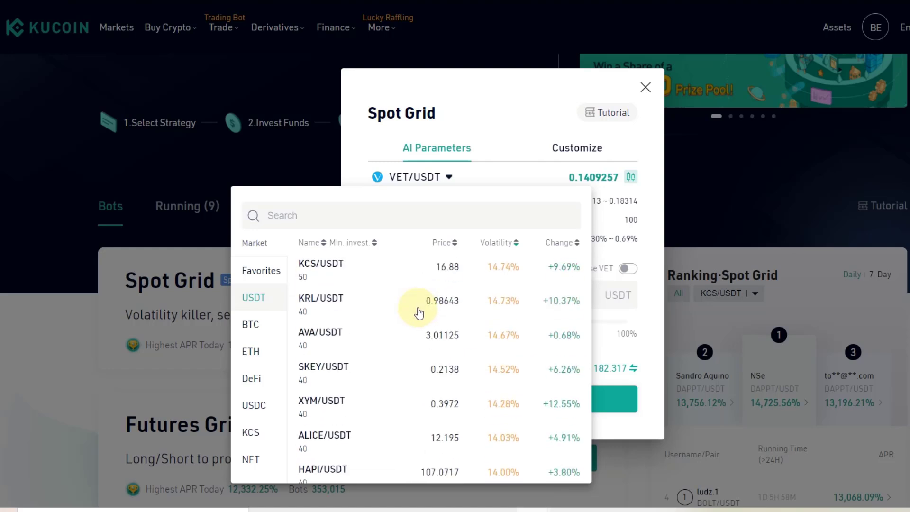
{"action": "scroll", "coordinate": [416, 311], "scroll_direction": "down", "scroll_amount": 4}
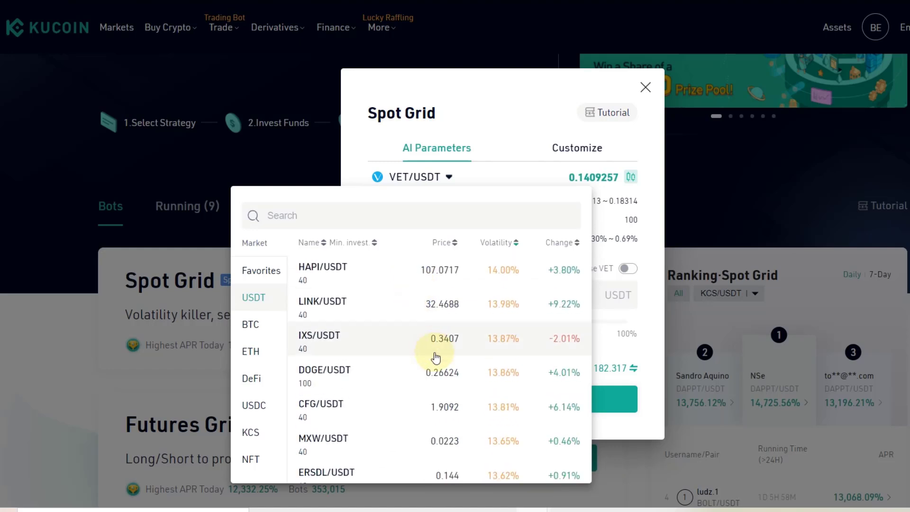
{"action": "scroll", "coordinate": [433, 359], "scroll_direction": "up", "scroll_amount": 14}
{"action": "scroll", "coordinate": [434, 356], "scroll_direction": "up", "scroll_amount": 15}
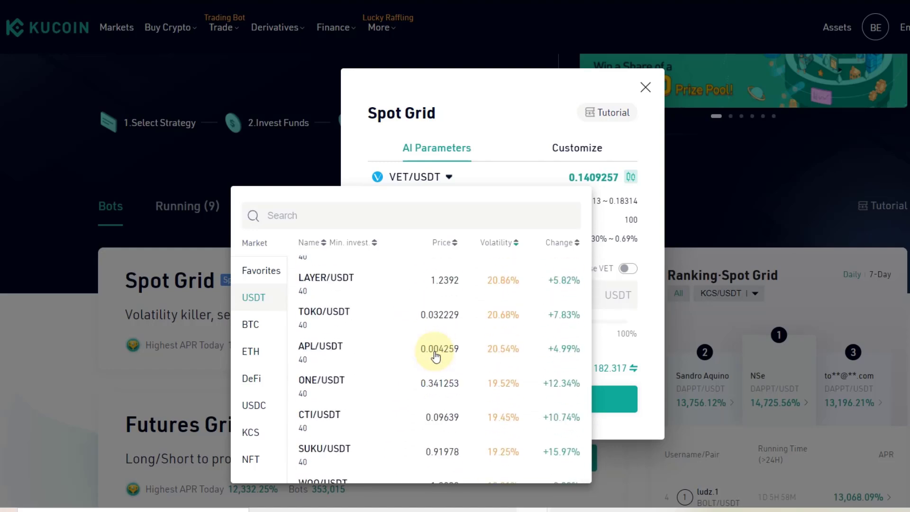
{"action": "scroll", "coordinate": [435, 354], "scroll_direction": "up", "scroll_amount": 12}
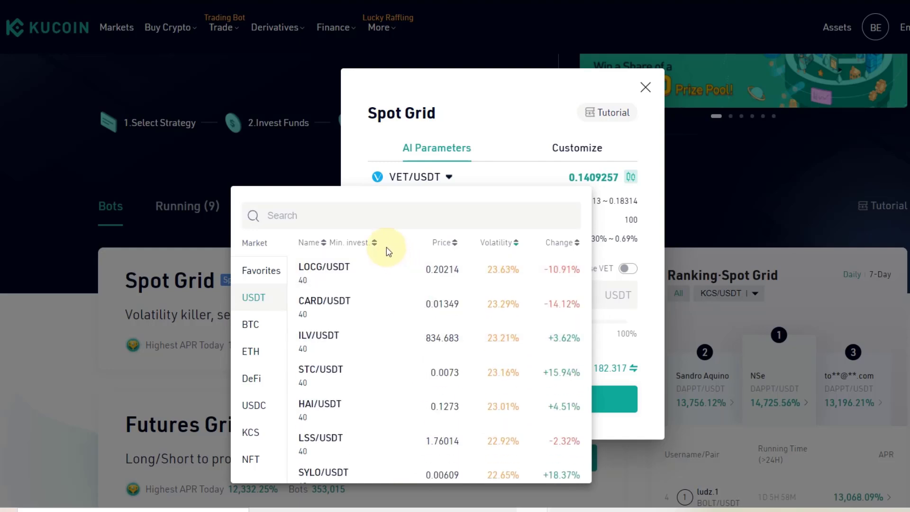
Search the USDT trading pairs for vet and select VET/USDT for the Spot Grid bot
{"action": "scroll", "coordinate": [553, 346], "scroll_direction": "up", "scroll_amount": 10}
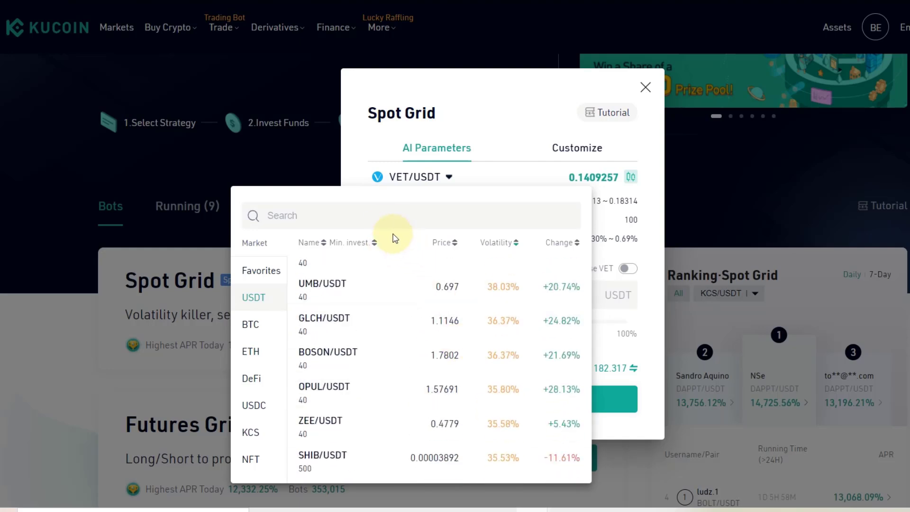
{"action": "type", "text": "vet"}
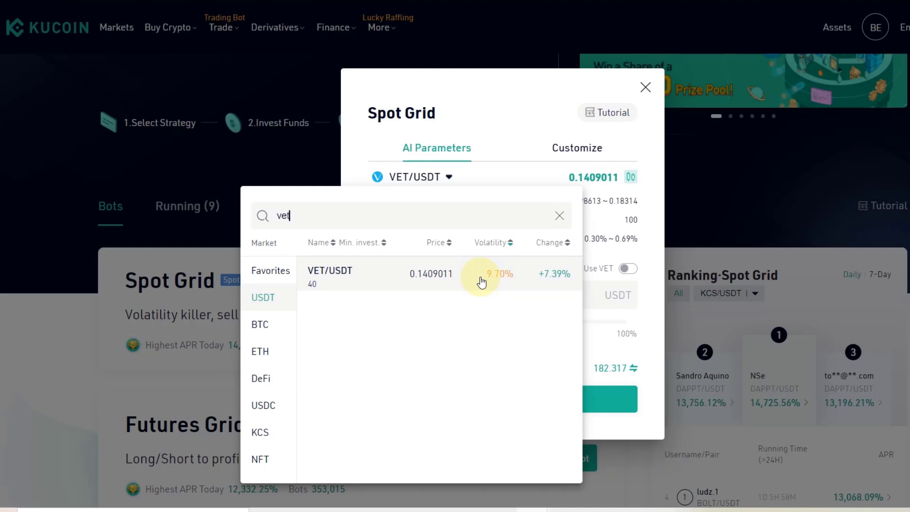
{"action": "left_click", "coordinate": [345, 281]}
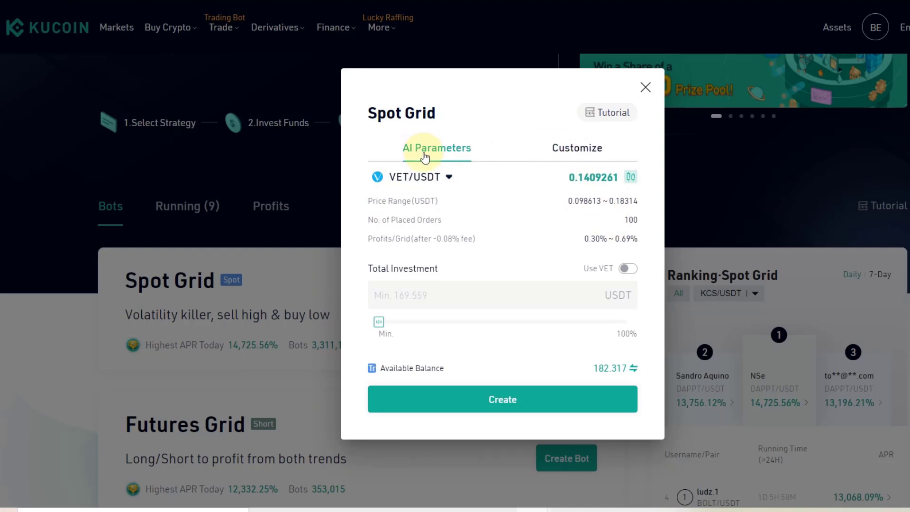
Look at the bot's customizable settings, then return to the AI parameters and open the total investment amount for editing
{"action": "left_click", "coordinate": [600, 149]}
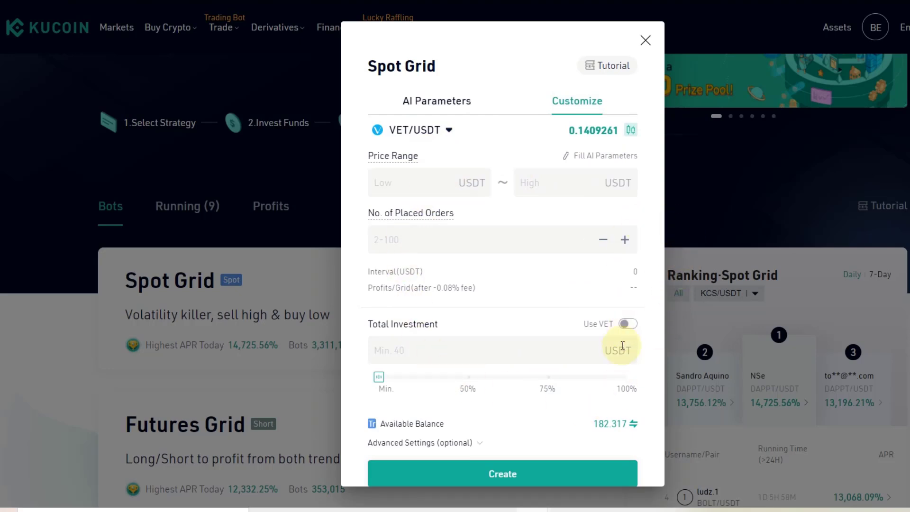
{"action": "left_click", "coordinate": [440, 99]}
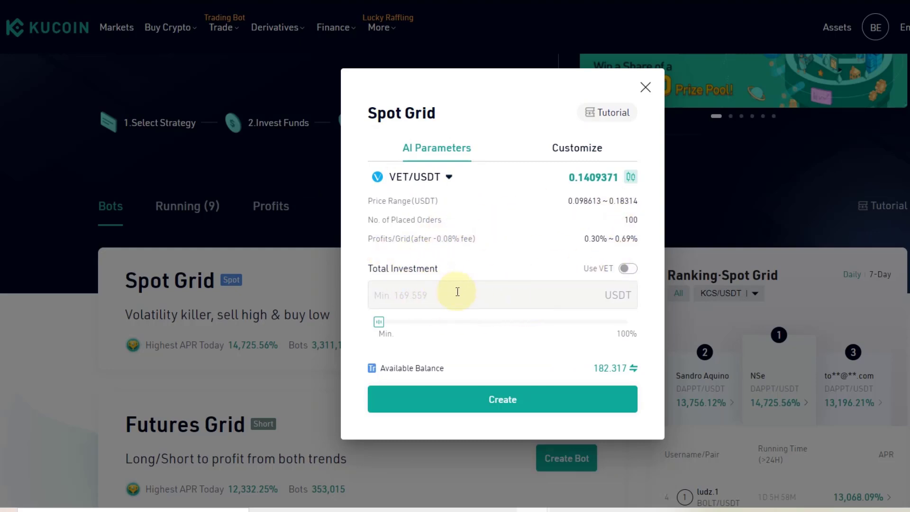
{"action": "left_click", "coordinate": [514, 295]}
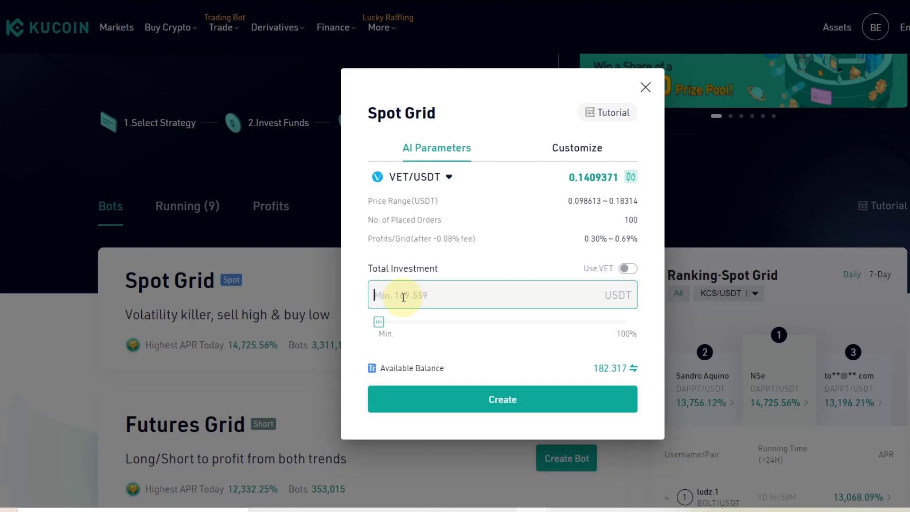
{"action": "left_click", "coordinate": [438, 295]}
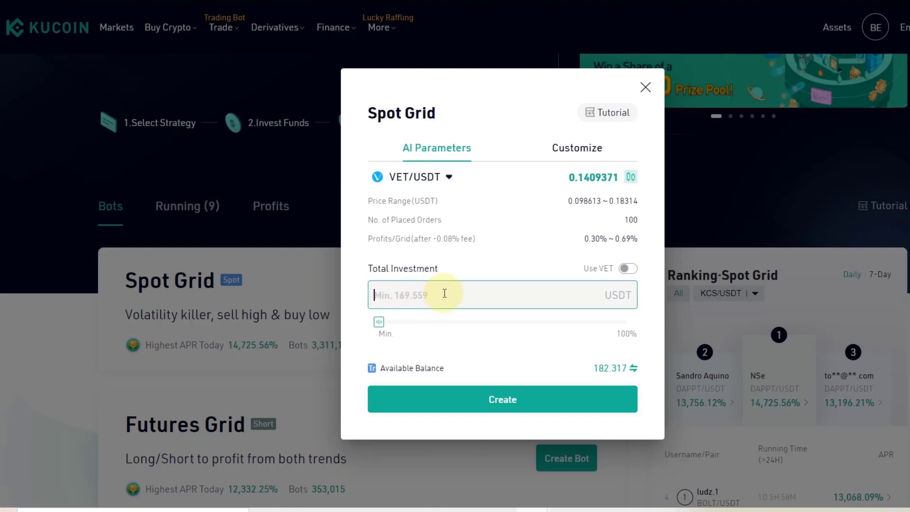
Try enabling and confirming the use of VET for the bot's investment, and switch the option off again
{"action": "left_click", "coordinate": [627, 269]}
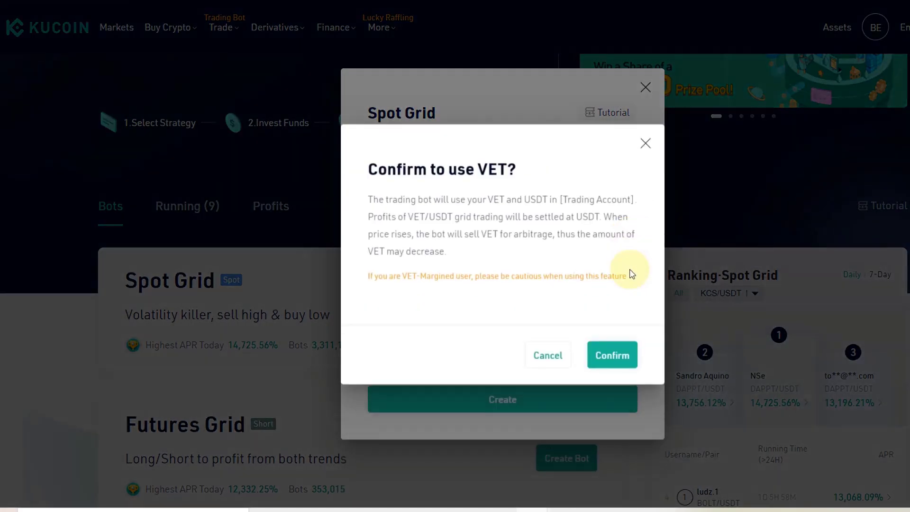
{"action": "left_click", "coordinate": [602, 353]}
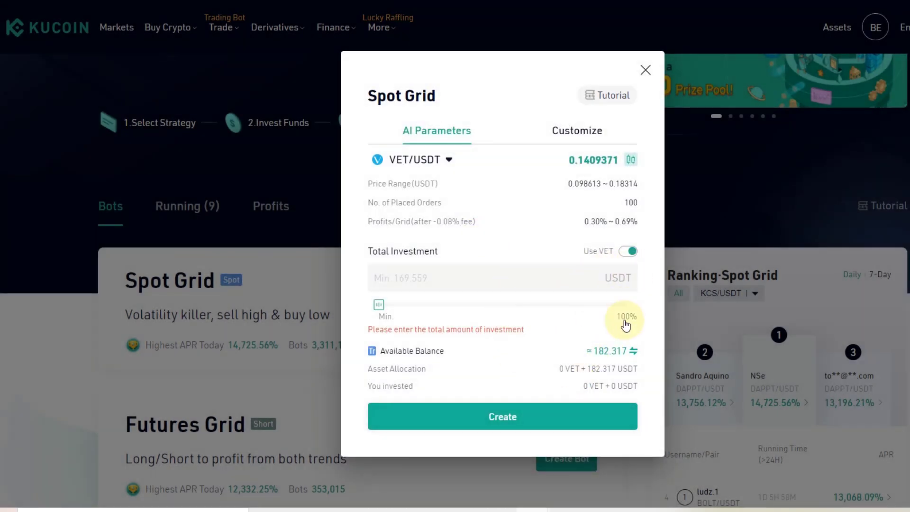
{"action": "left_click", "coordinate": [632, 252]}
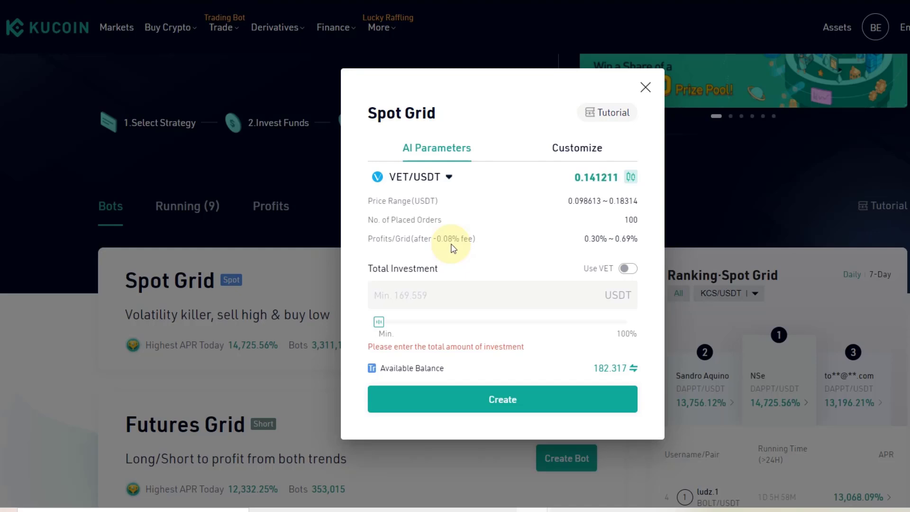
Open the total investment amount in USDT for editing
{"action": "left_click", "coordinate": [440, 292]}
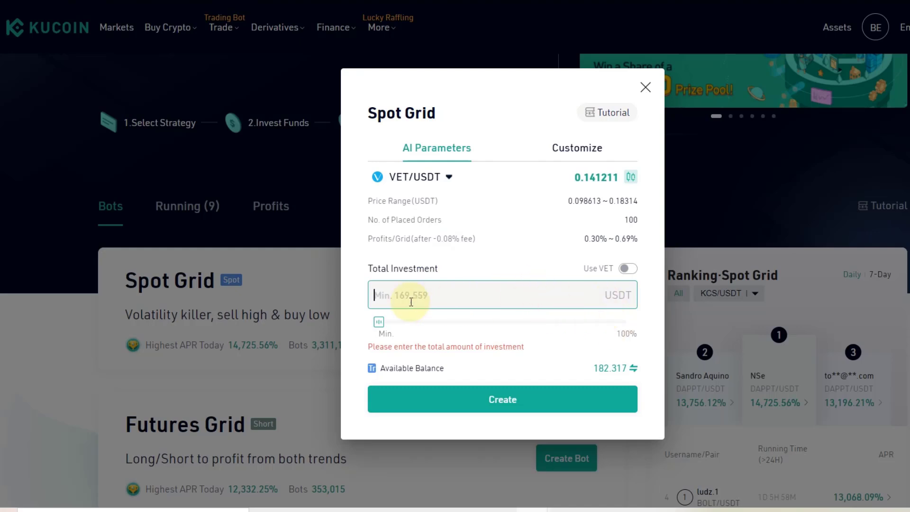